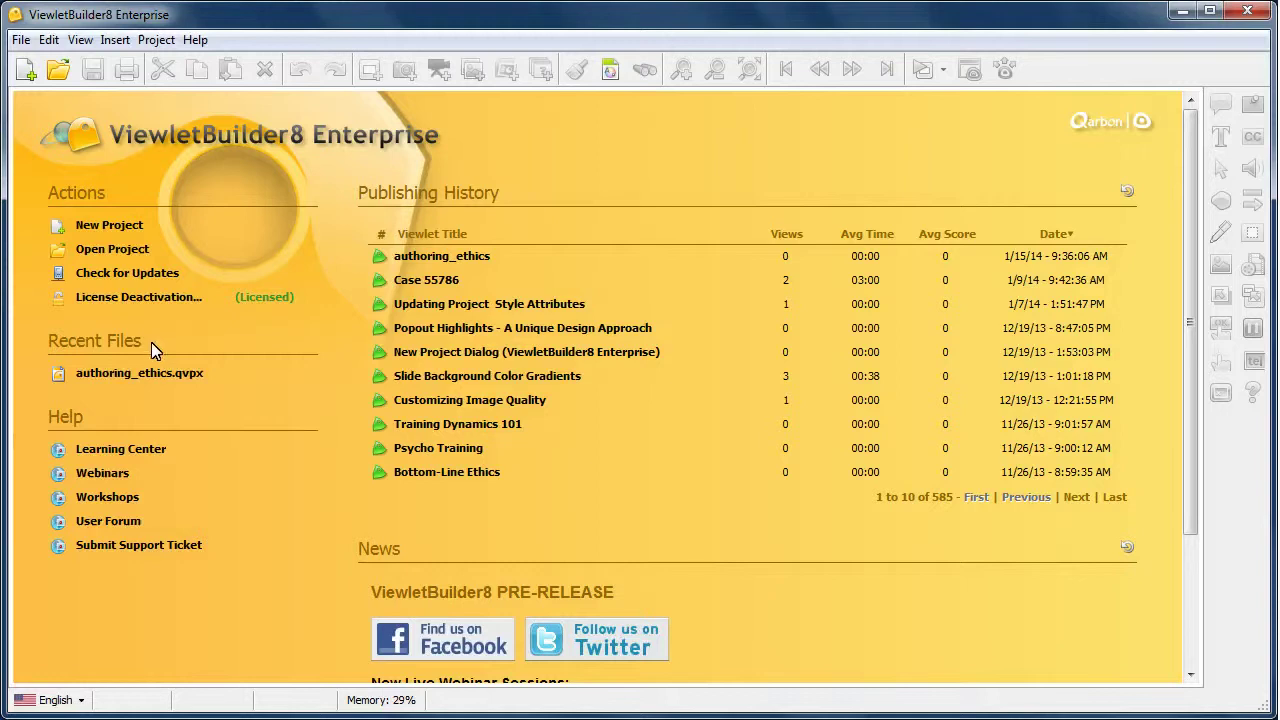
Step: Refresh the Publishing History list and view the News section of the start page
mouse_move(175, 375)
left_click(1127, 193)
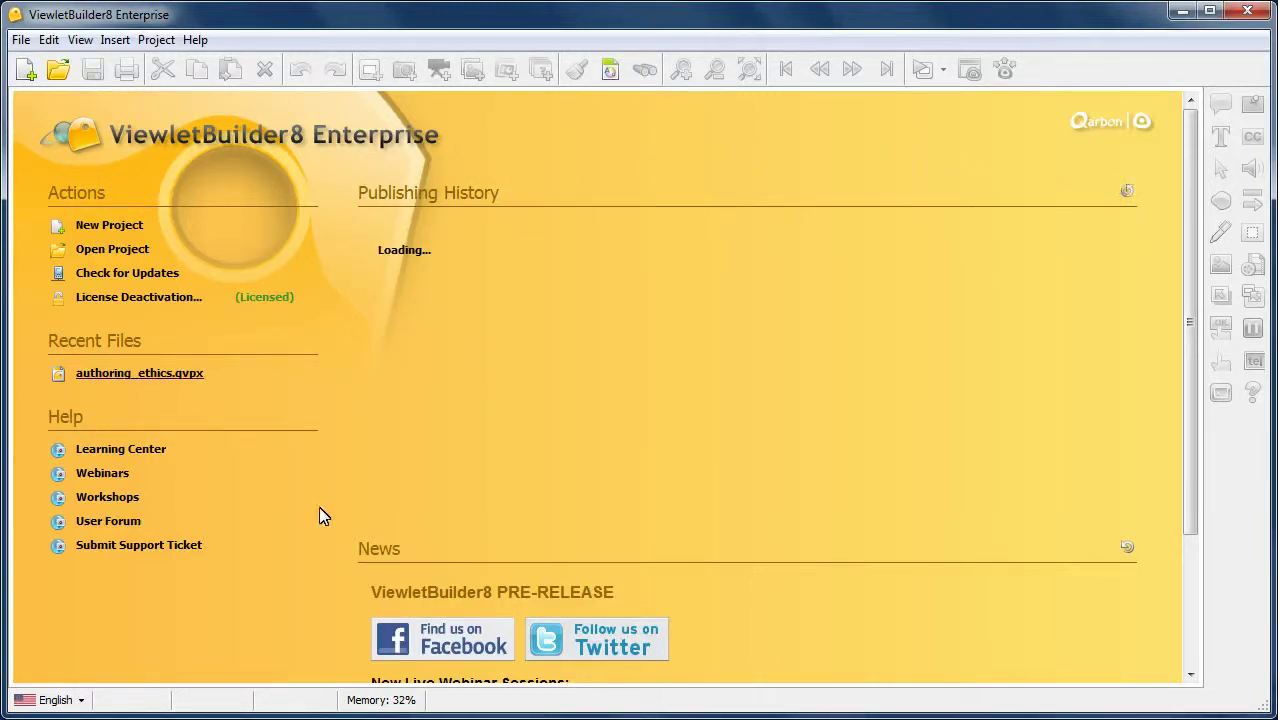
left_click_drag(1188, 395, 1180, 517)
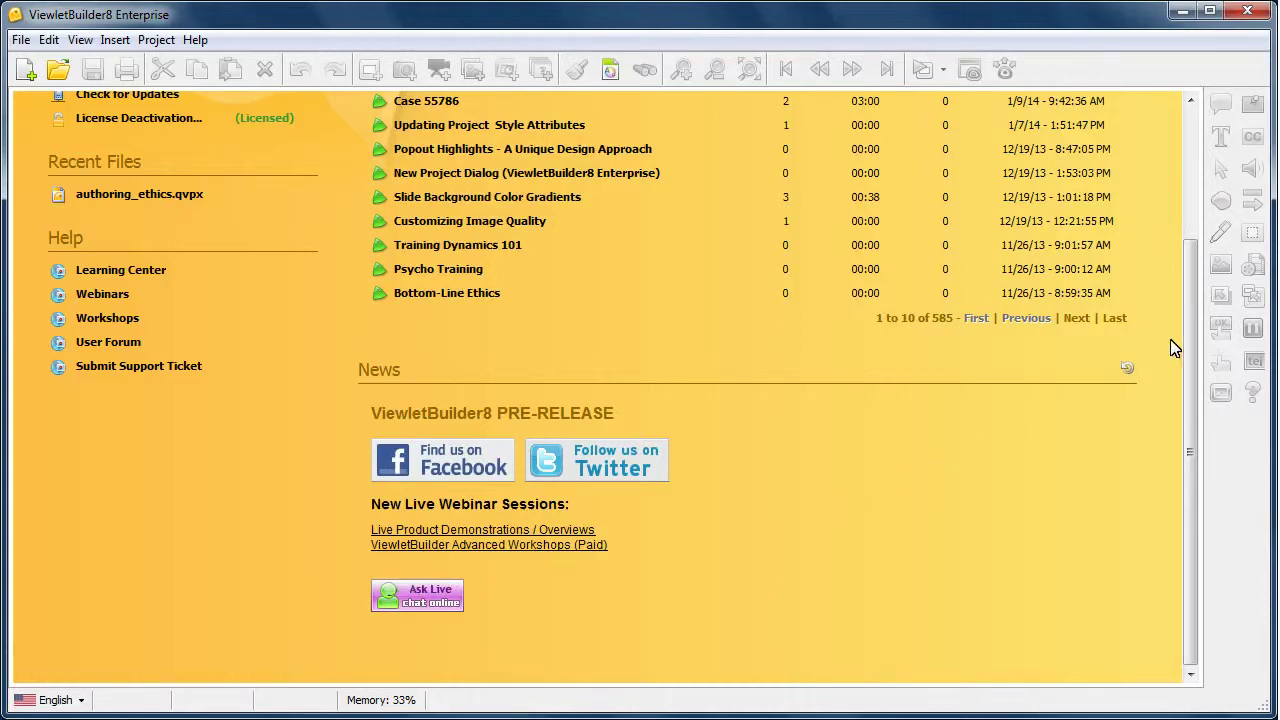
scroll(1190, 206, "up", 1)
scroll(1190, 206, "up", 2)
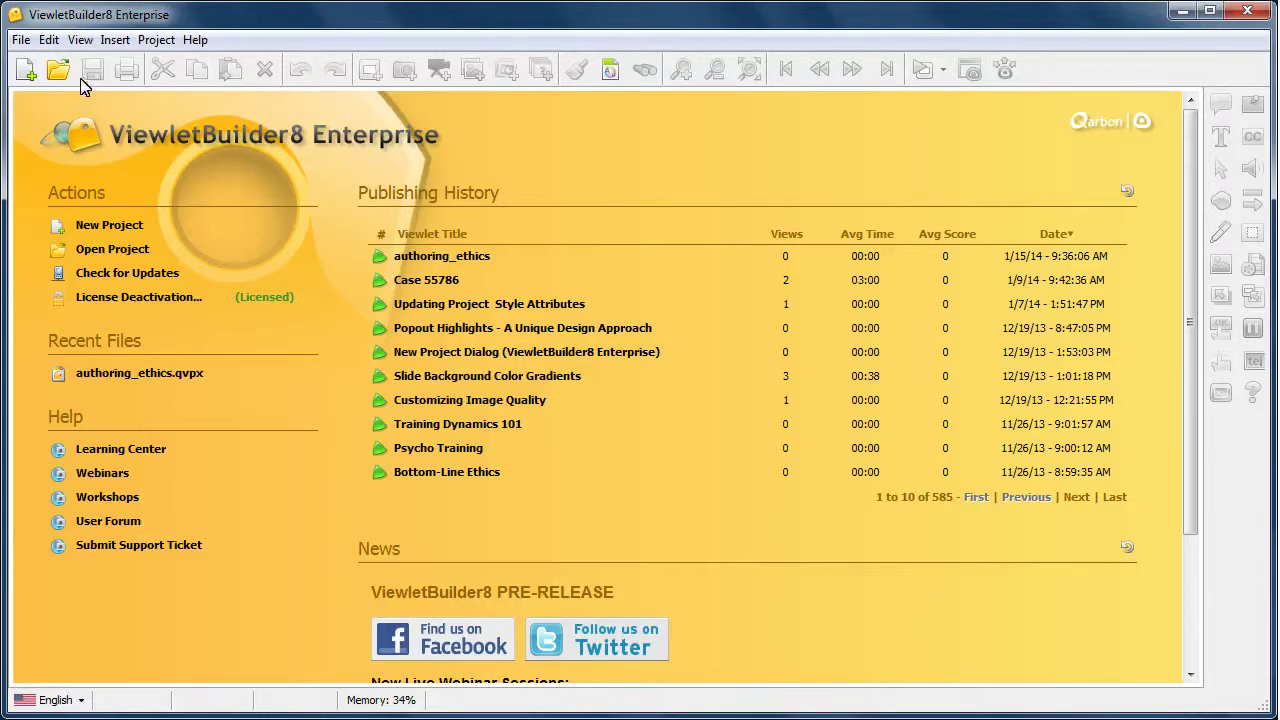
Step: Disable Display Publishing History and Display News in the Start View preferences
left_click(49, 40)
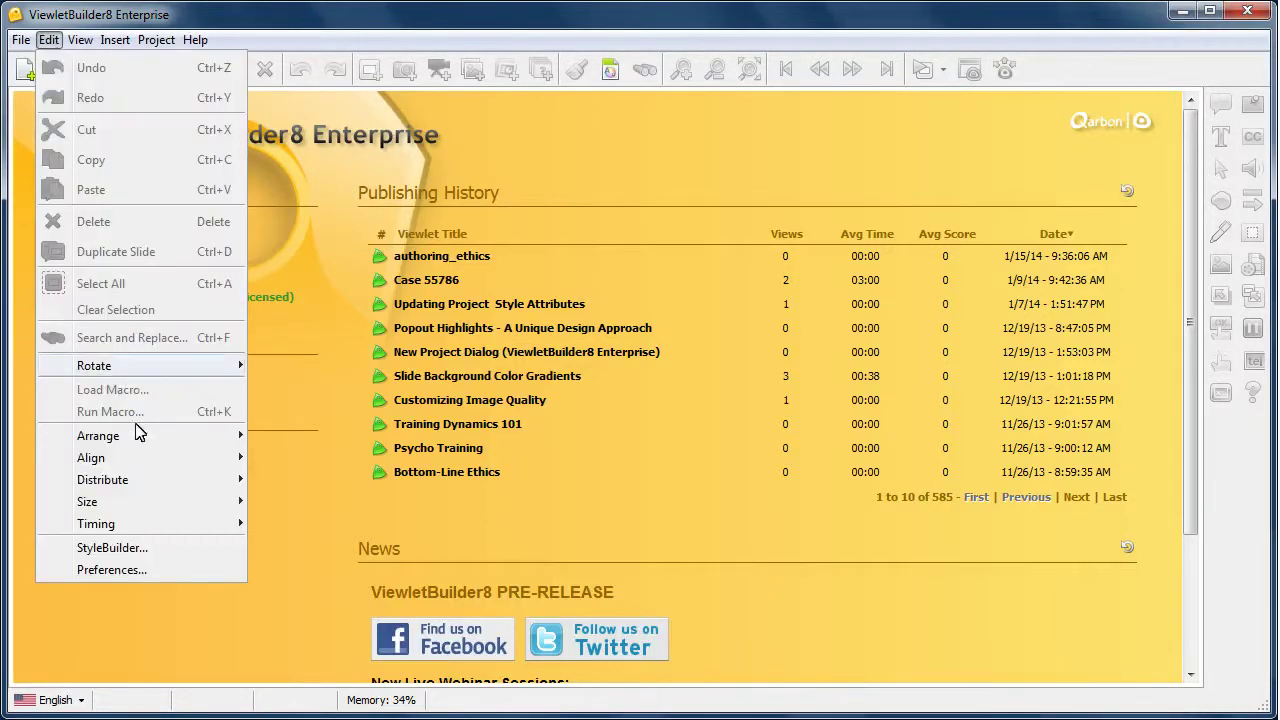
left_click(174, 570)
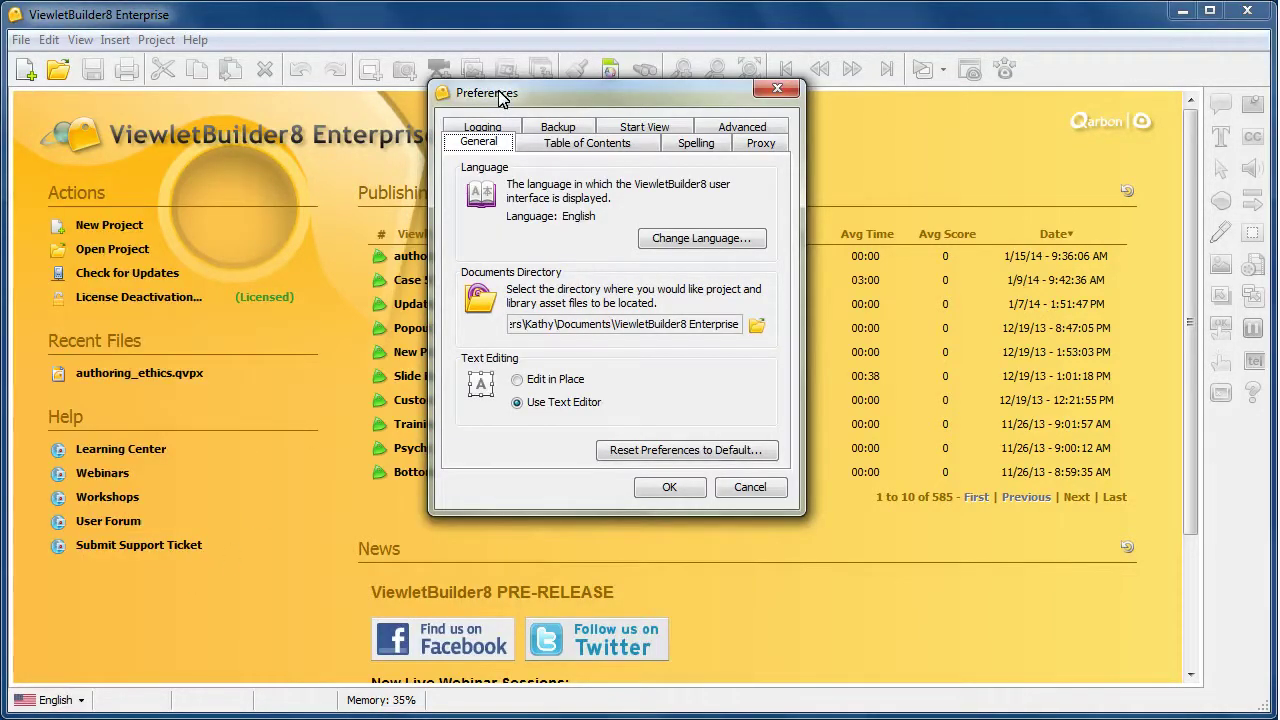
left_click(670, 132)
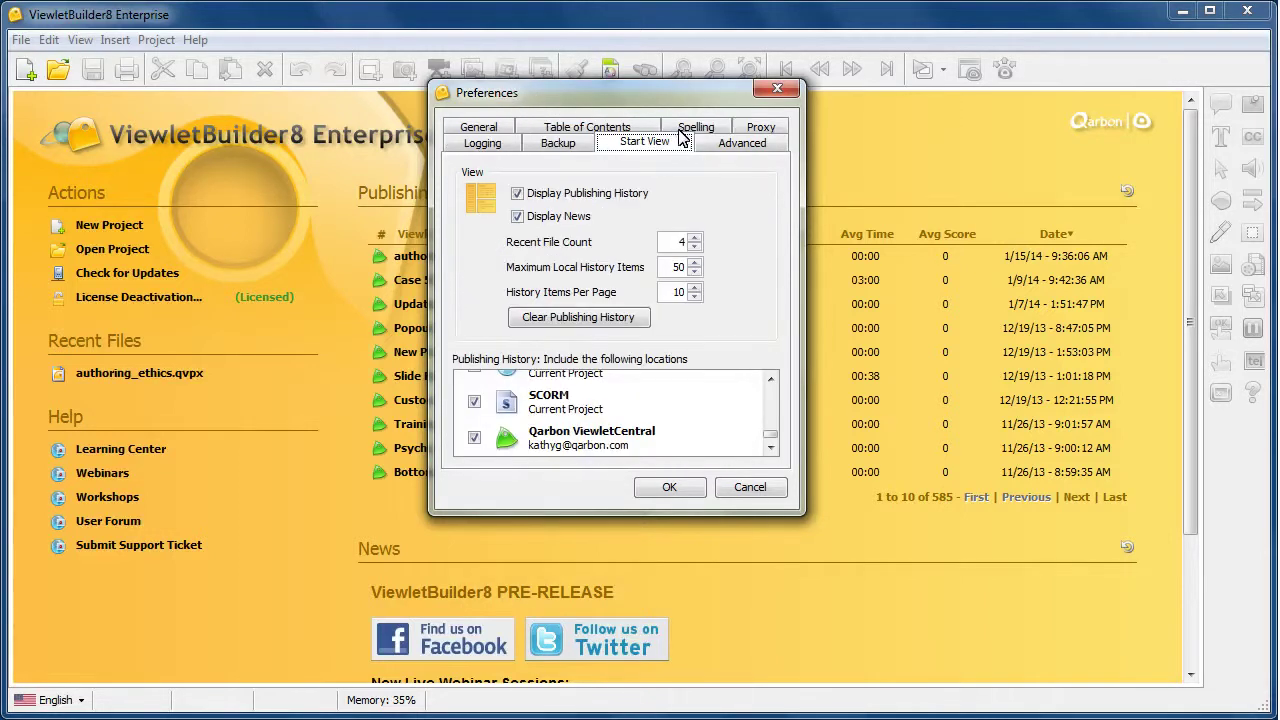
left_click(518, 193)
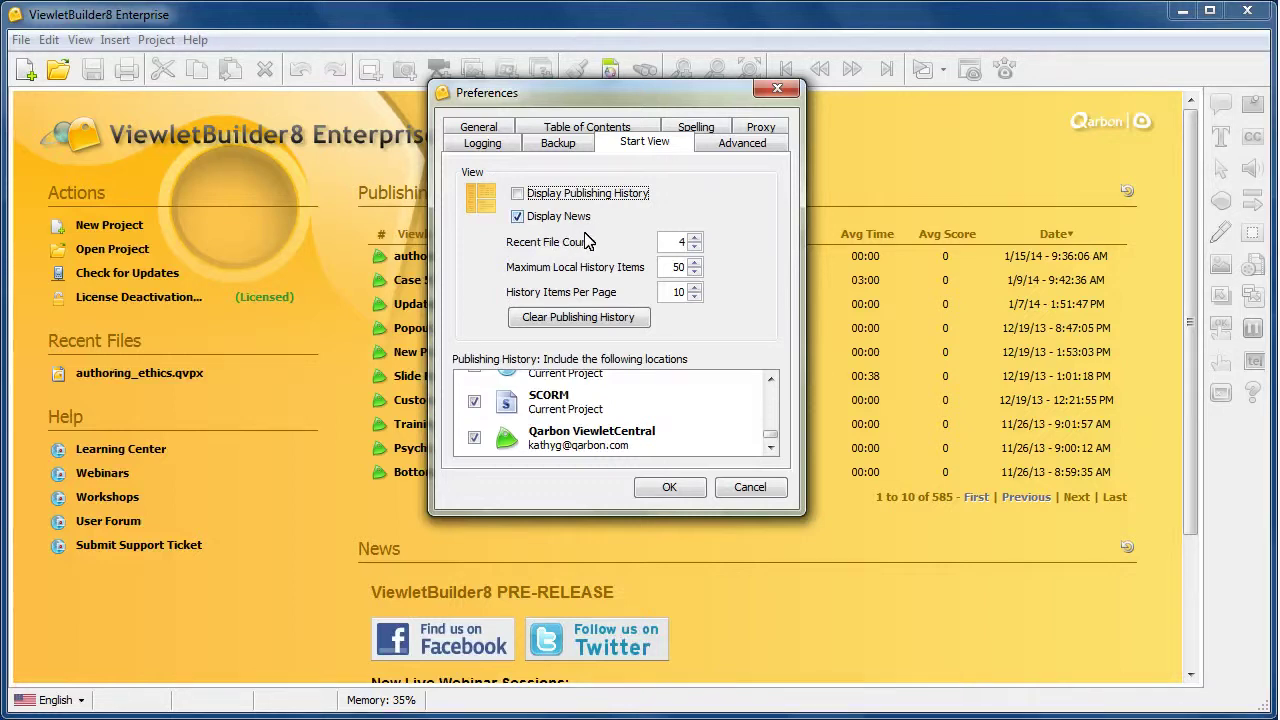
left_click(533, 218)
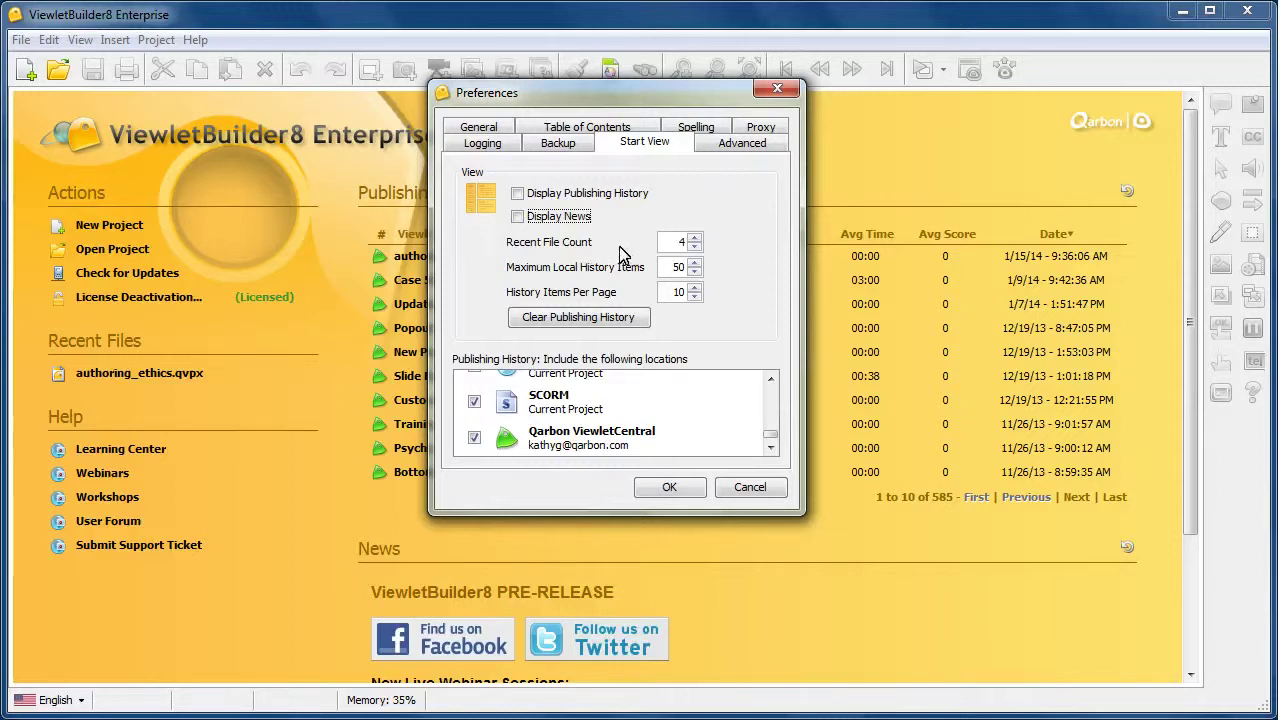
Step: Try other values for the Recent File Count and set it back to 4
left_click(693, 238)
left_click(694, 239)
left_click(694, 239)
left_click(694, 239)
left_click(694, 239)
left_click(695, 239)
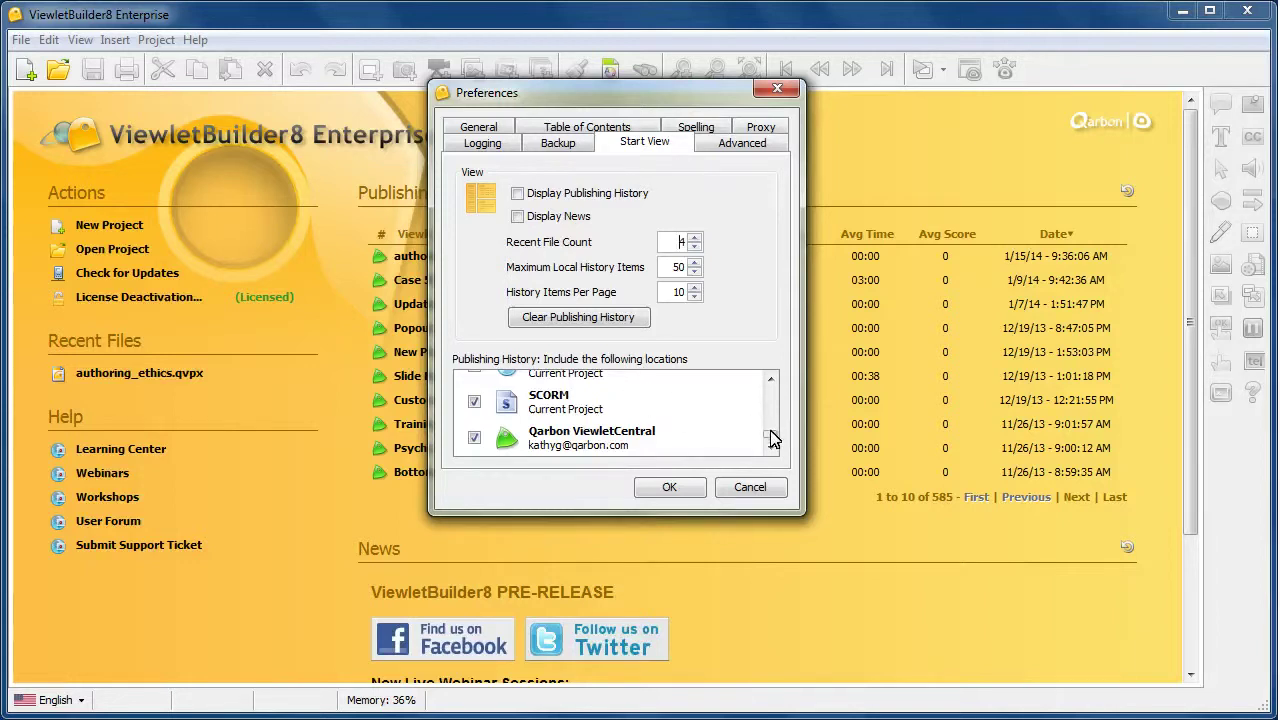
Step: Examine the locations included in the publishing history, from Current Project through Qarbon ViewletCentral, and apply the preferences
left_click_drag(766, 434, 766, 390)
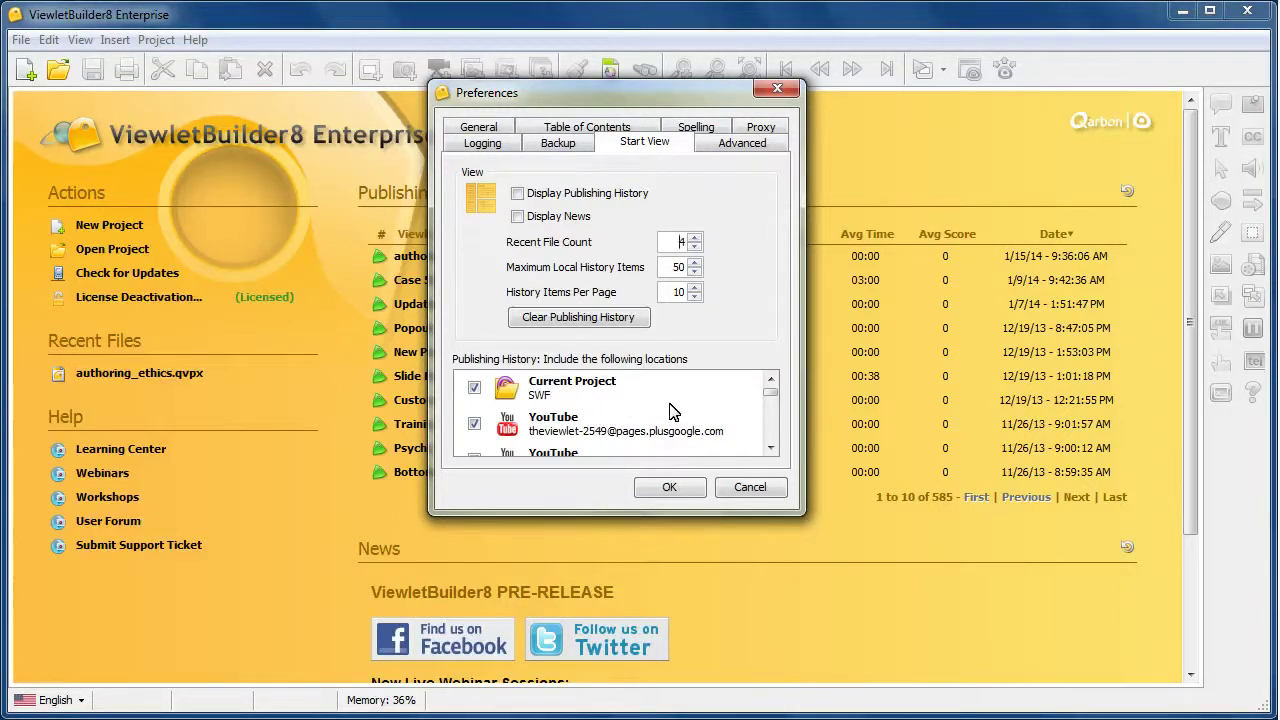
left_click(770, 447)
left_click(770, 447)
left_click(770, 447)
left_click(770, 447)
left_click(770, 447)
left_click(770, 447)
left_click(770, 447)
left_click(770, 447)
left_click(770, 447)
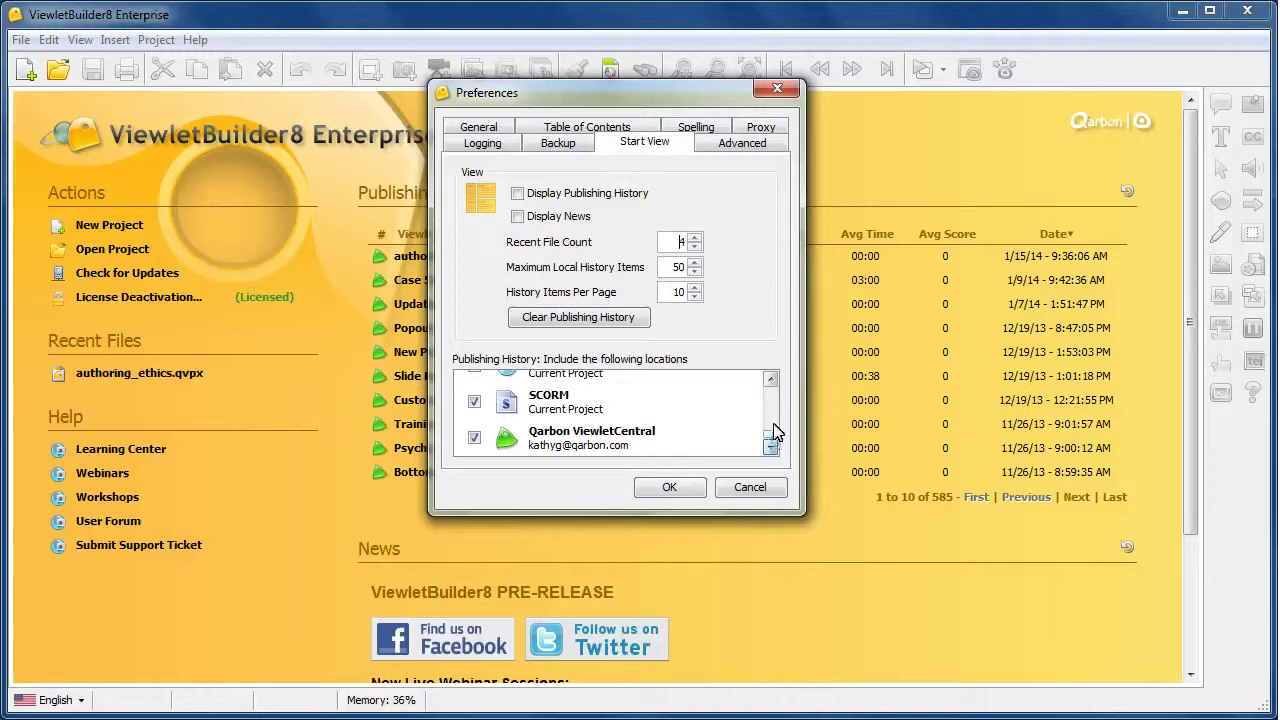
left_click(770, 380)
left_click(770, 380)
left_click(770, 380)
left_click(770, 380)
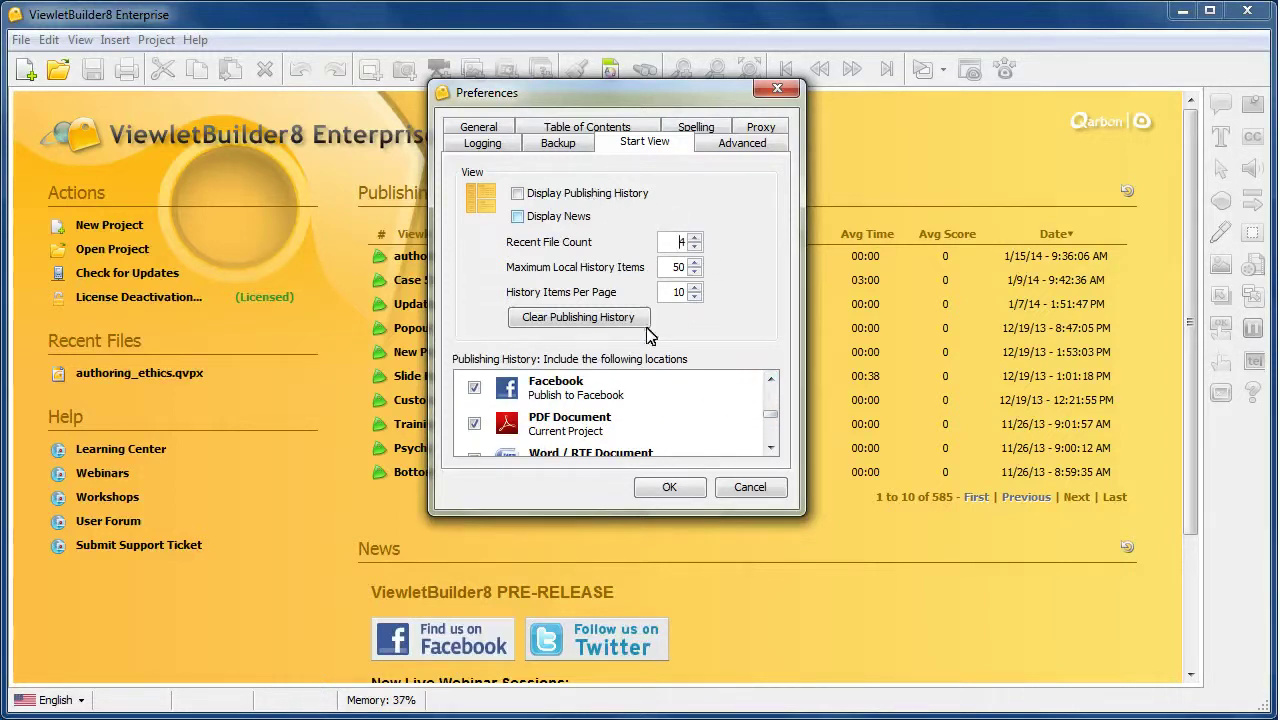
left_click(672, 488)
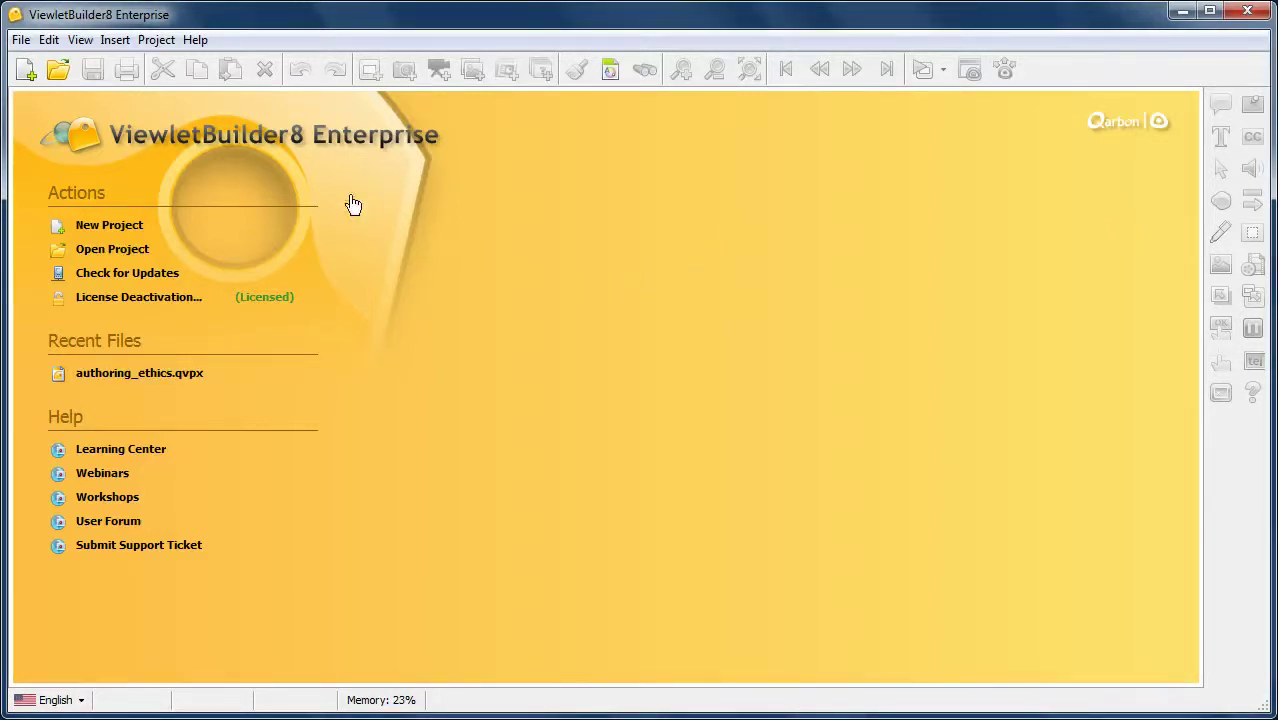
Step: Enable Display Publishing History and Display News in the Start View preferences and apply them
left_click(47, 39)
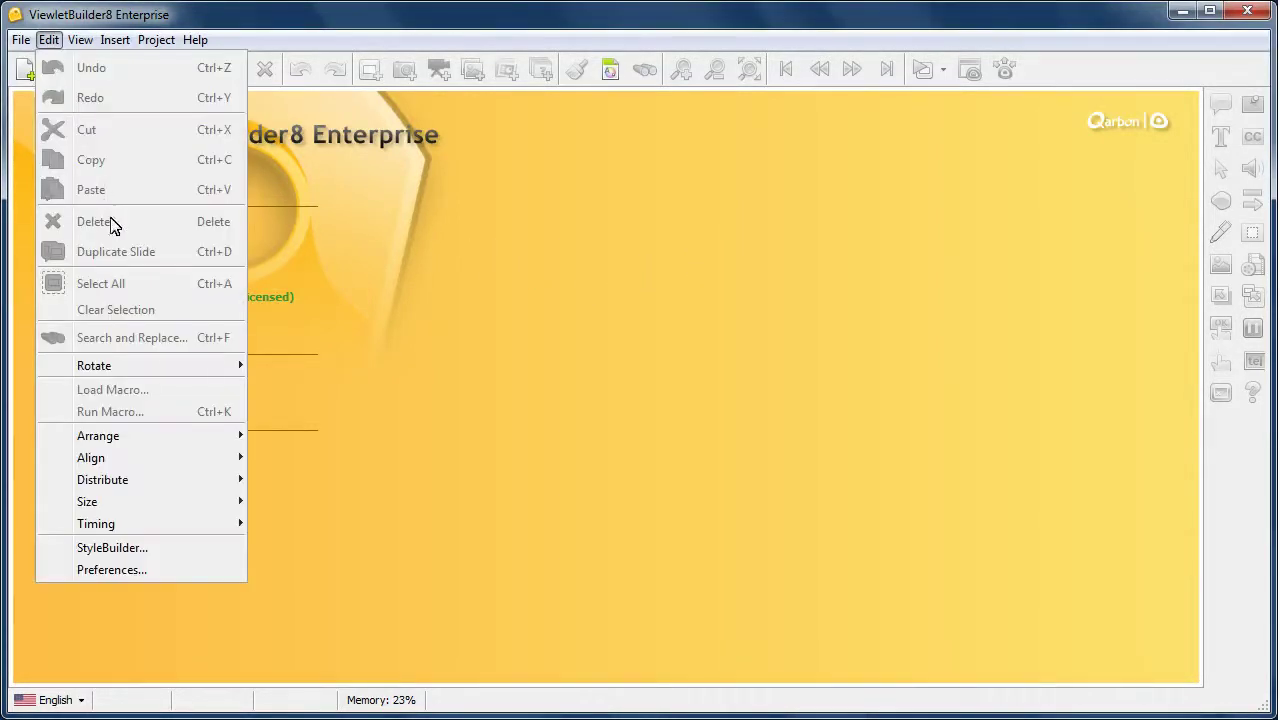
key("Return")
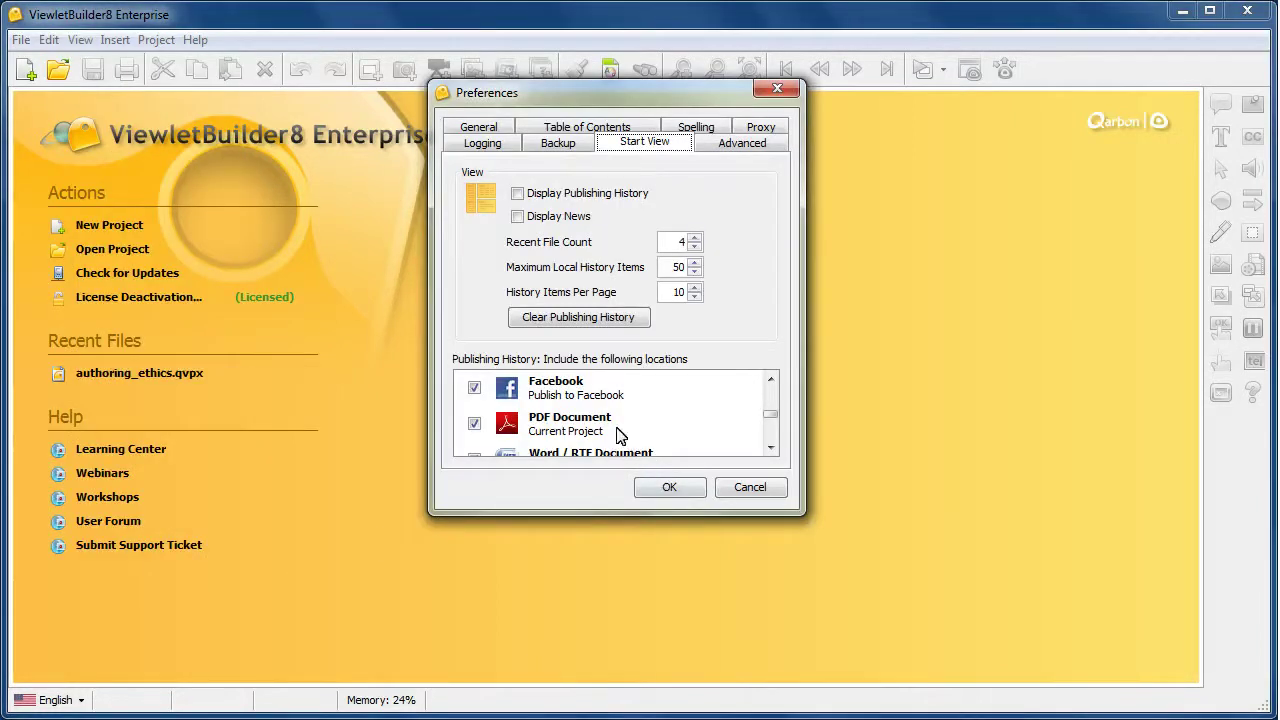
left_click(517, 193)
left_click(517, 216)
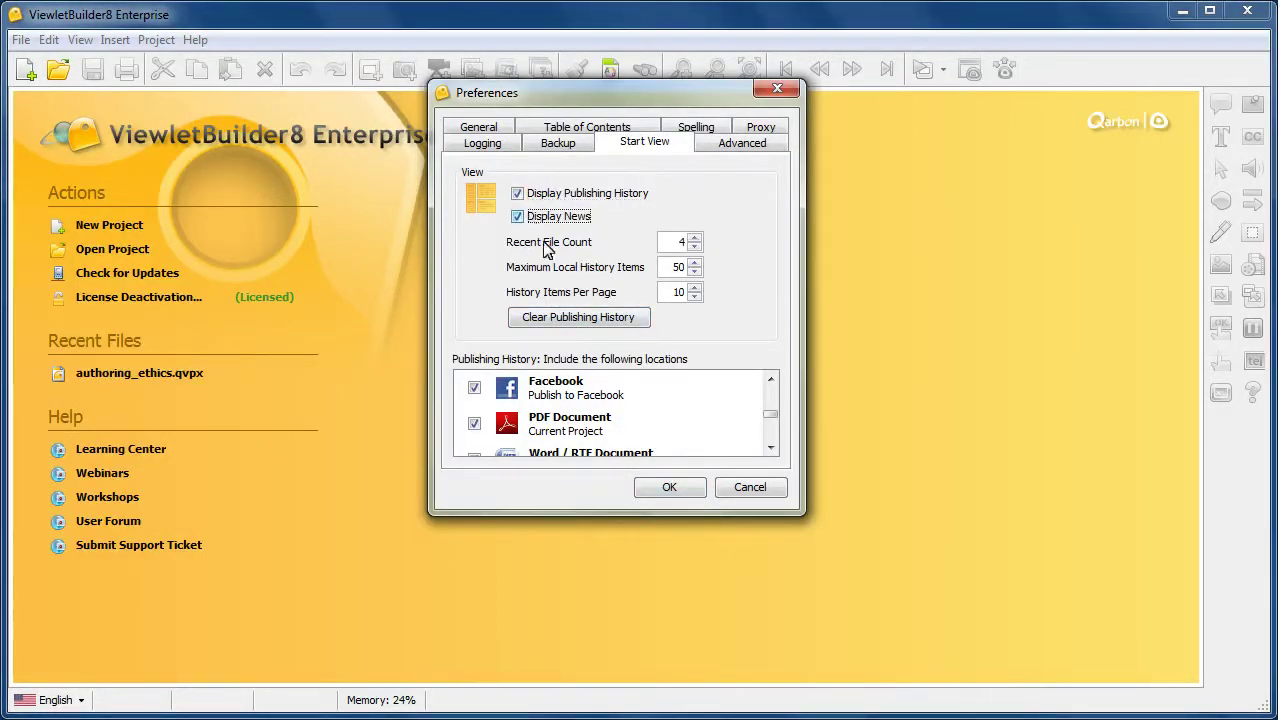
left_click(684, 487)
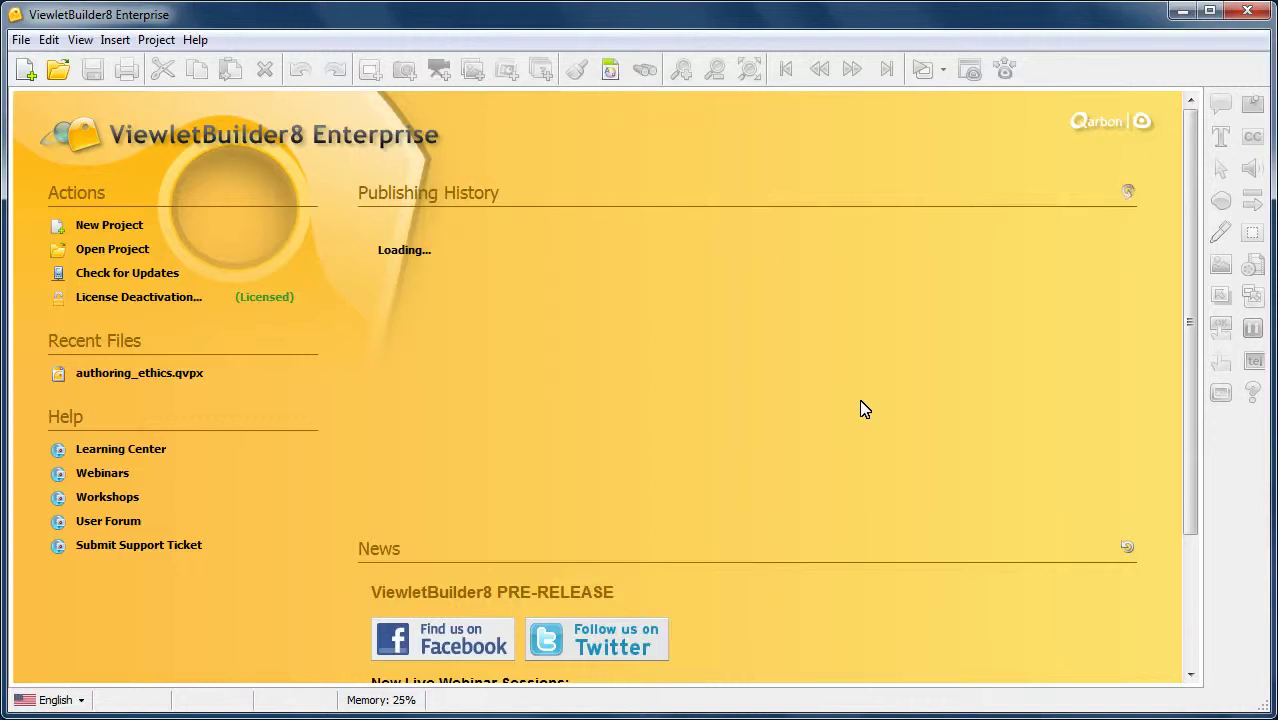